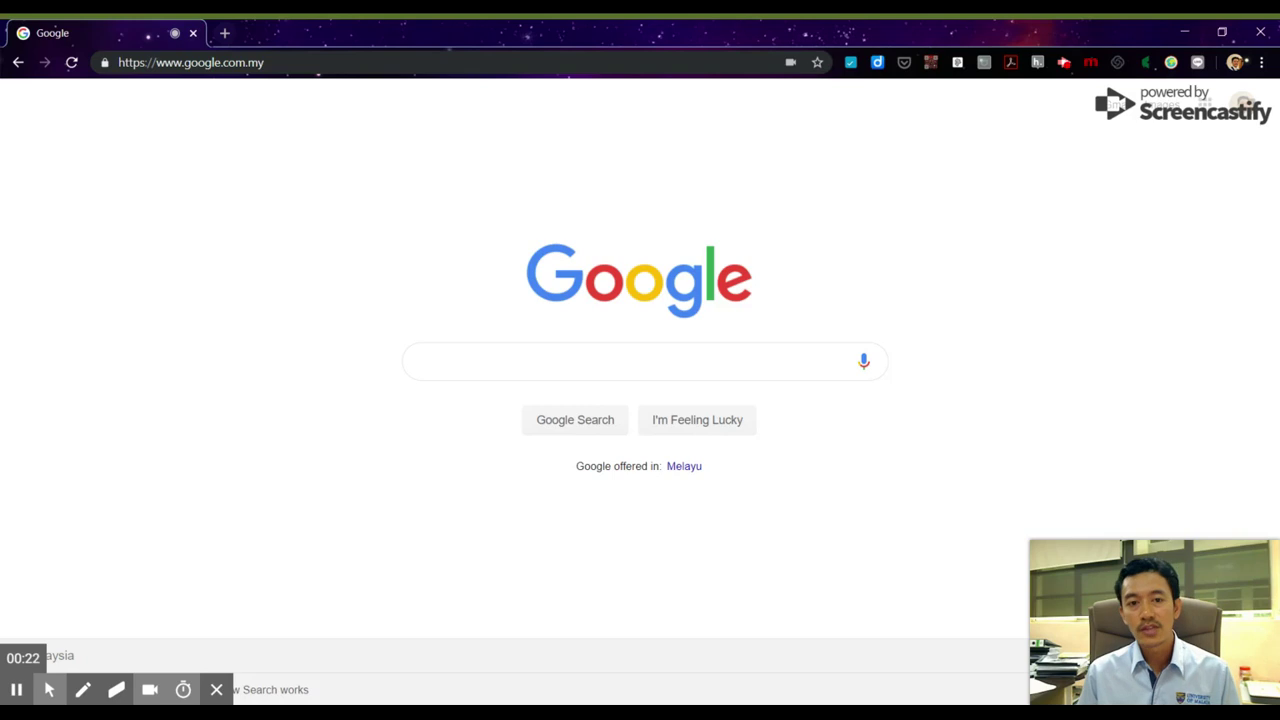
- Google 'office 365 login' and open the Office 365 Login result
left_click(570, 370)
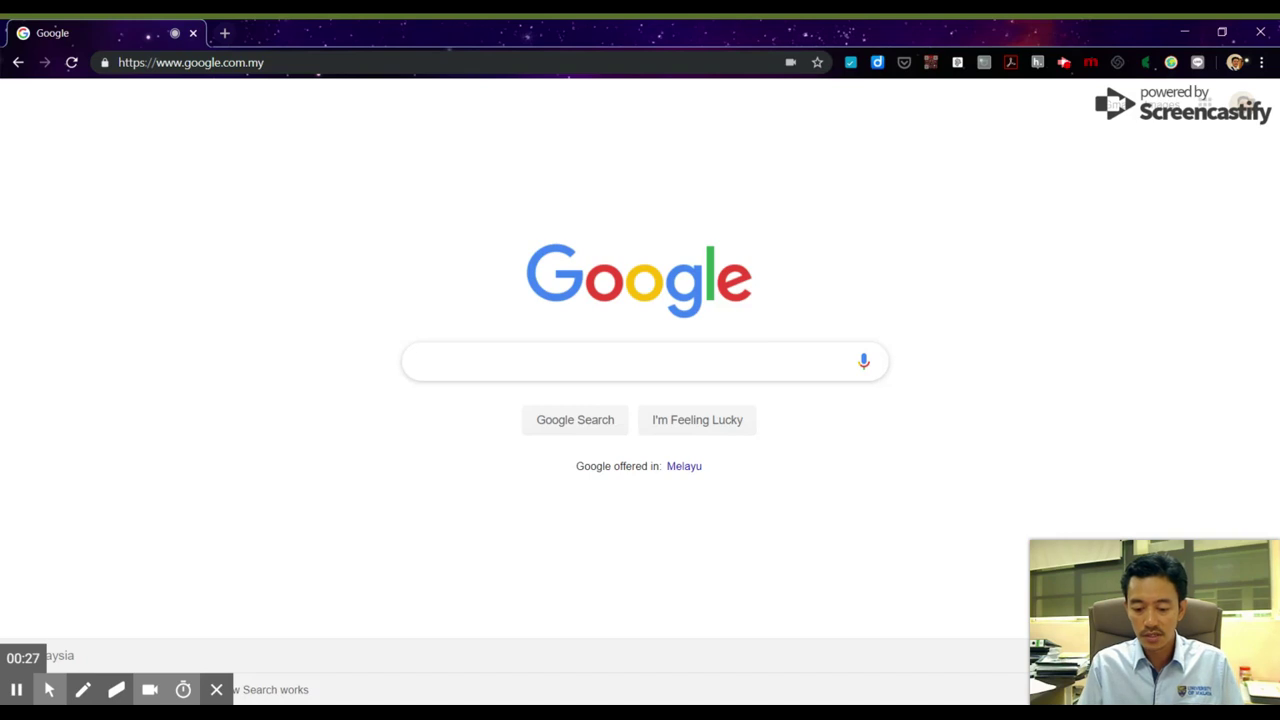
type("off")
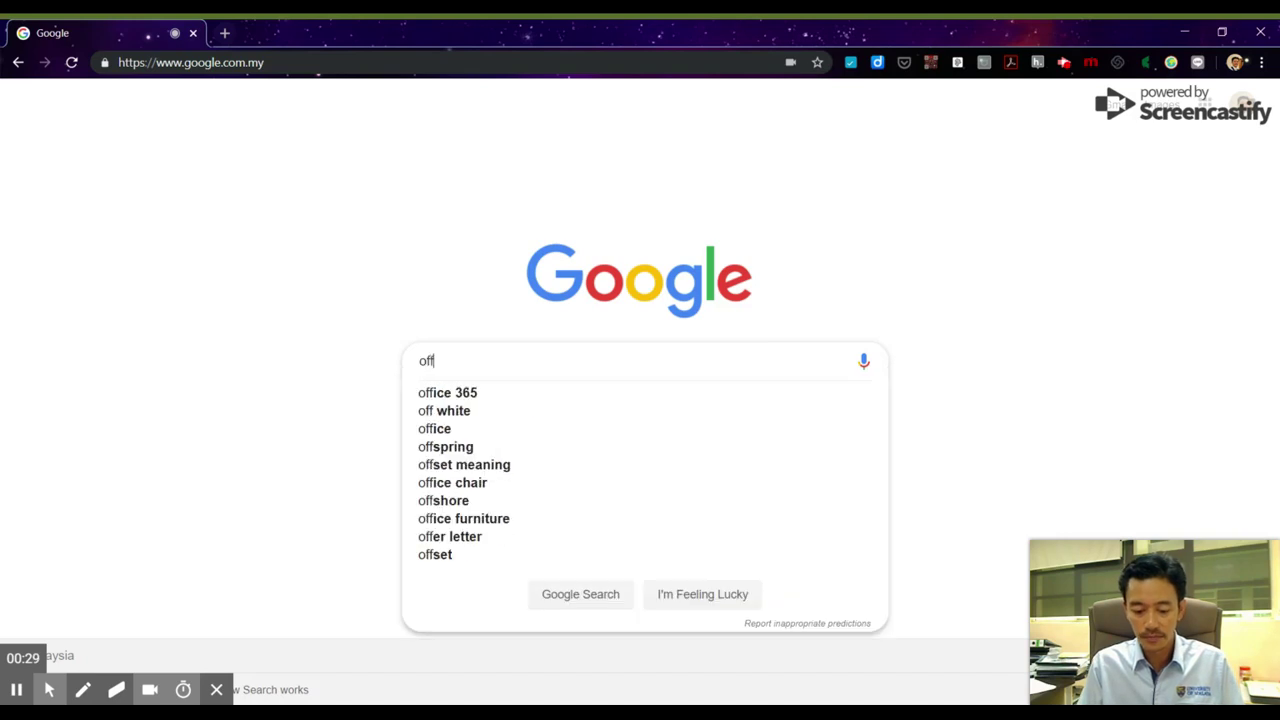
type("ice 3")
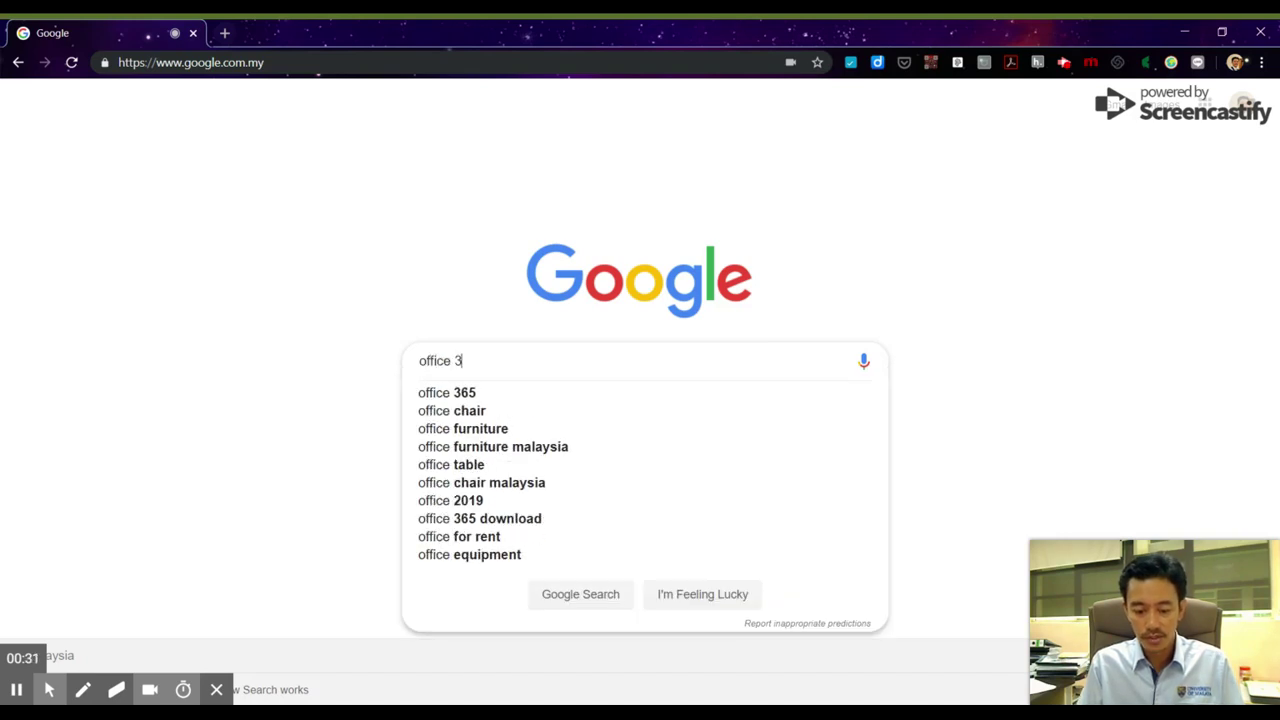
type("65 login")
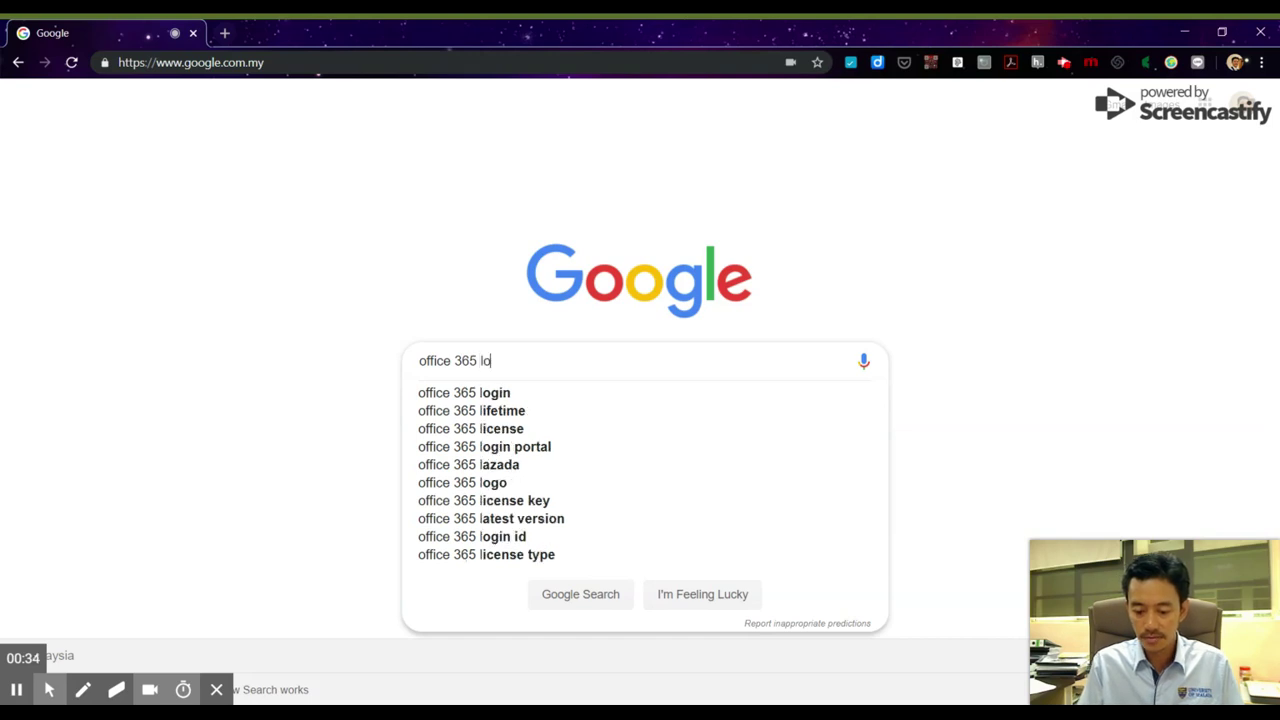
left_click(507, 393)
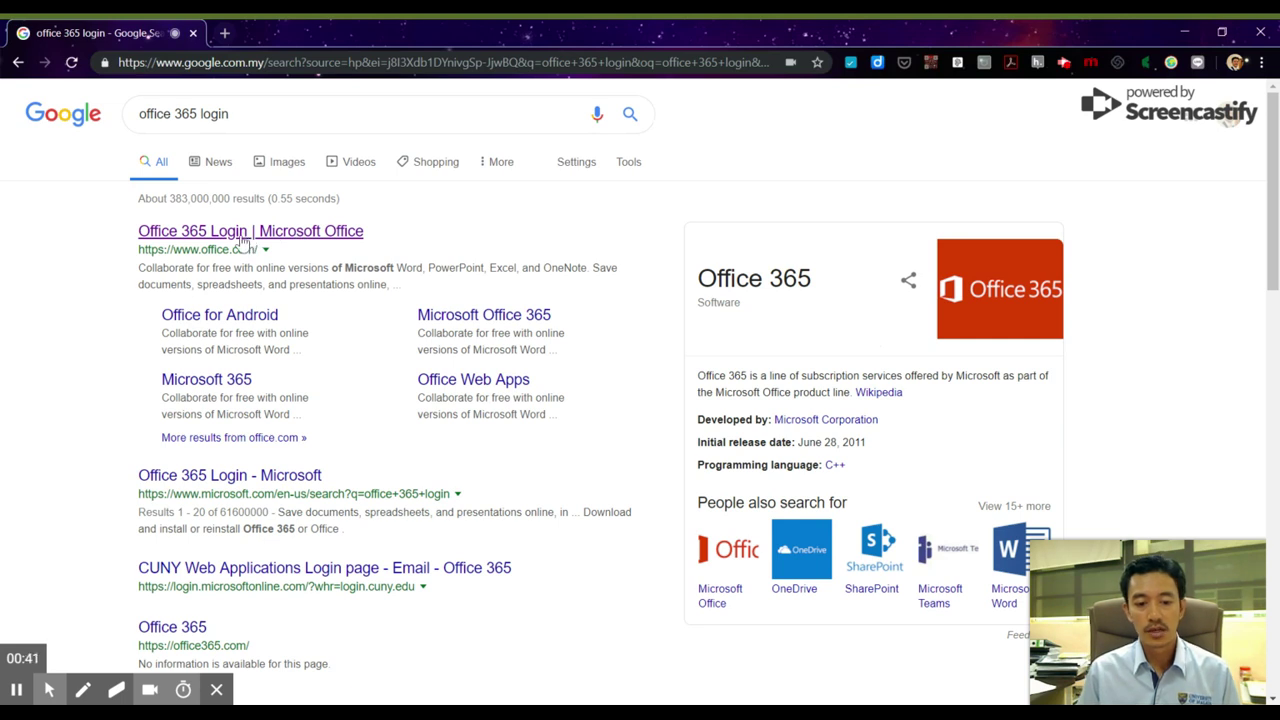
left_click(242, 240)
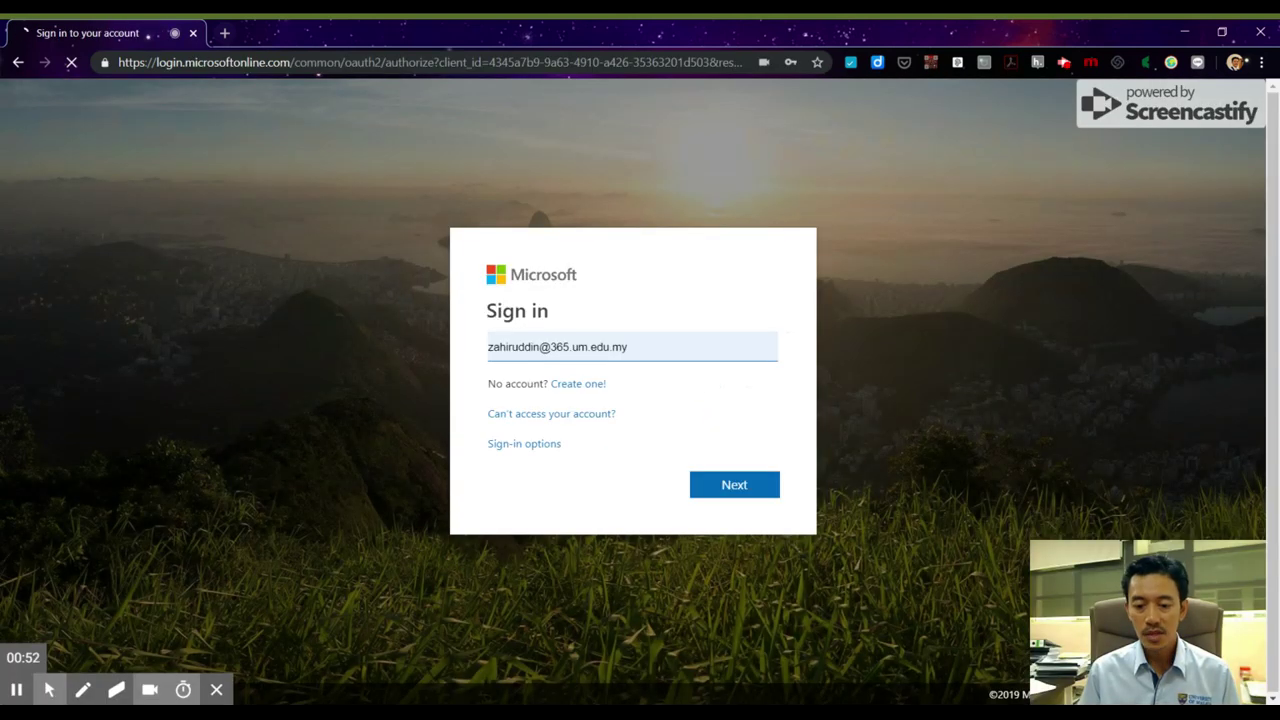
- Delete the prefilled e-mail from the Sign in field, then type and erase a partial username
left_click_drag(643, 347, 485, 357)
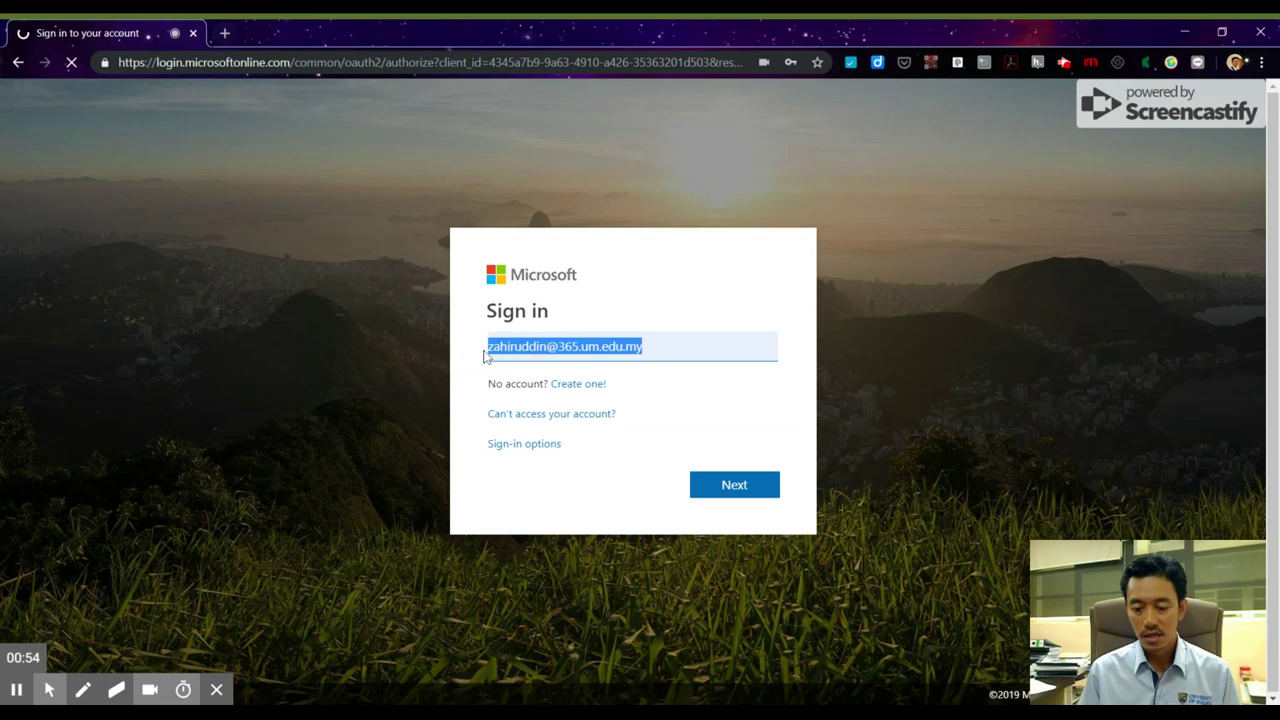
key("BackSpace")
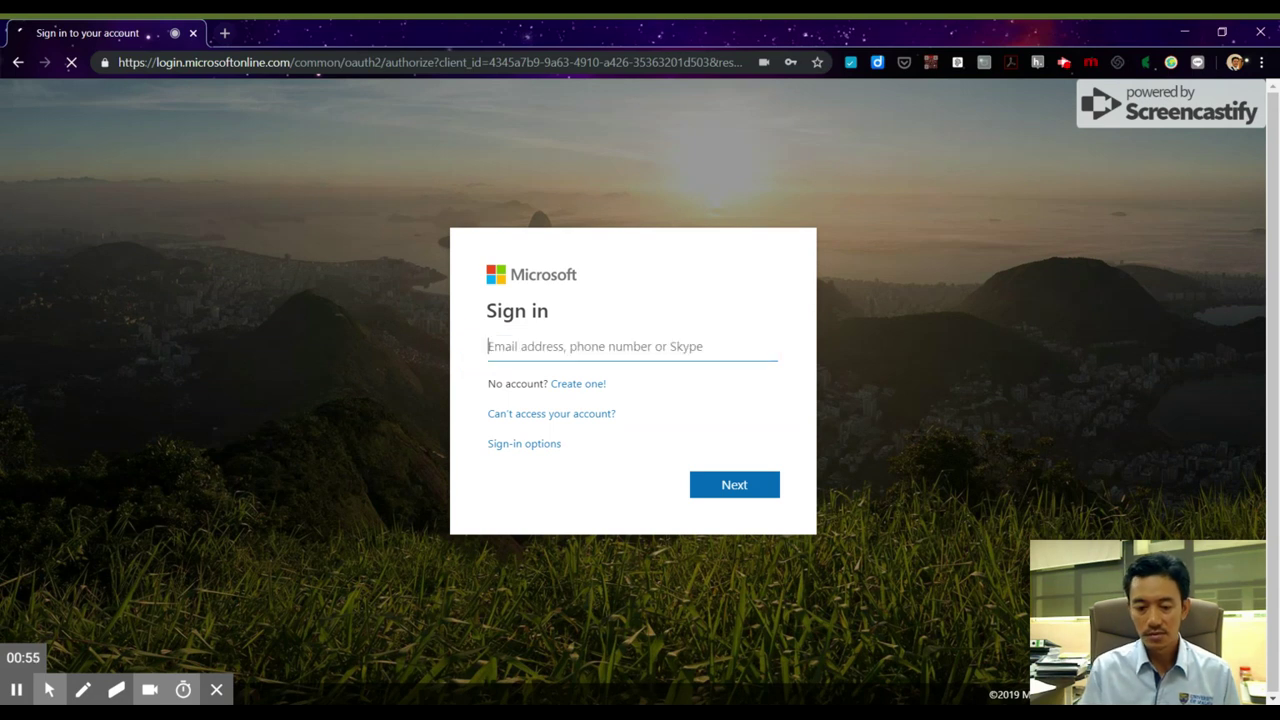
left_click(926, 306)
left_click(678, 347)
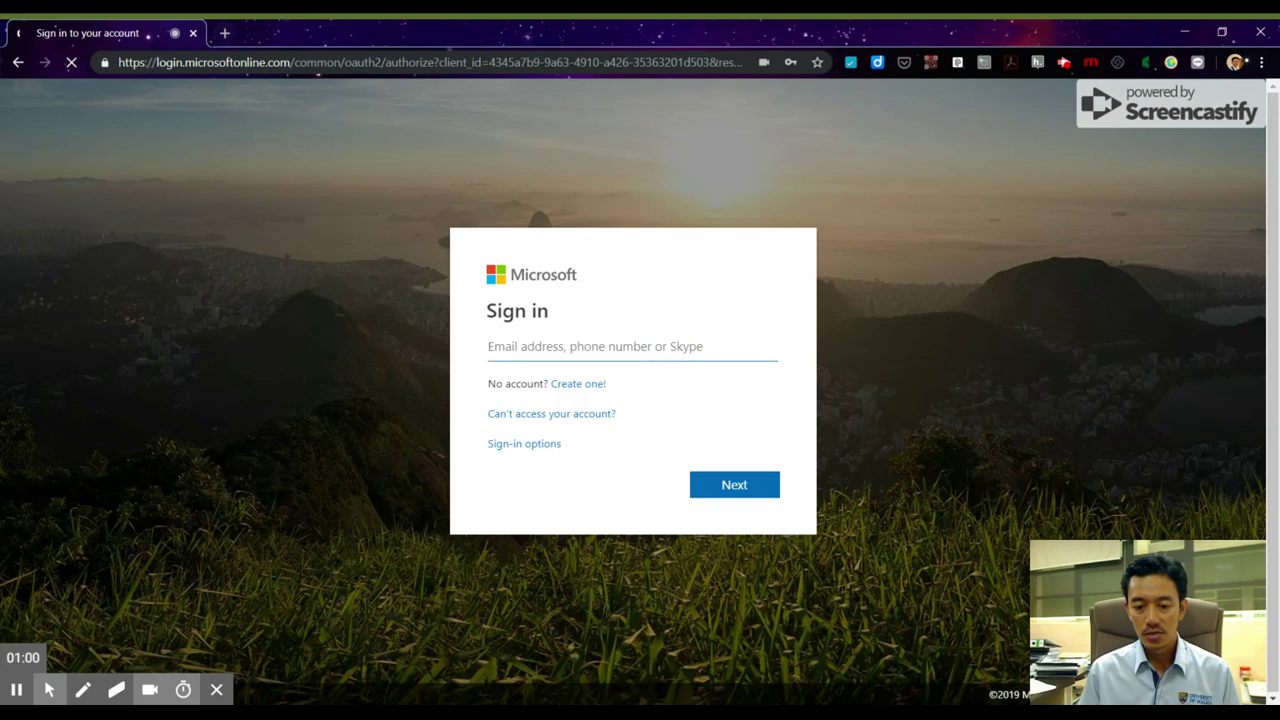
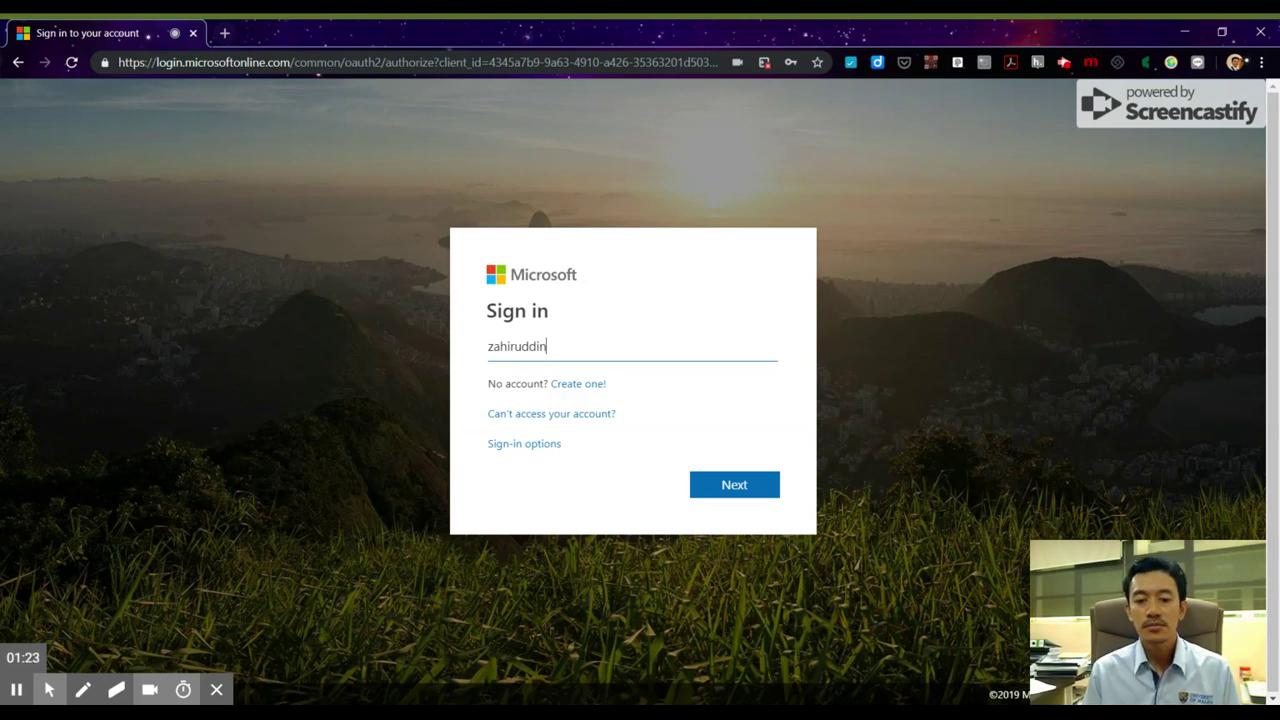
key("BackSpace")
key("BackSpace")
key("BackSpace")
key("BackSpace")
key("BackSpace")
key("BackSpace")
key("BackSpace")
key("BackSpace")
key("BackSpace")
key("BackSpace")
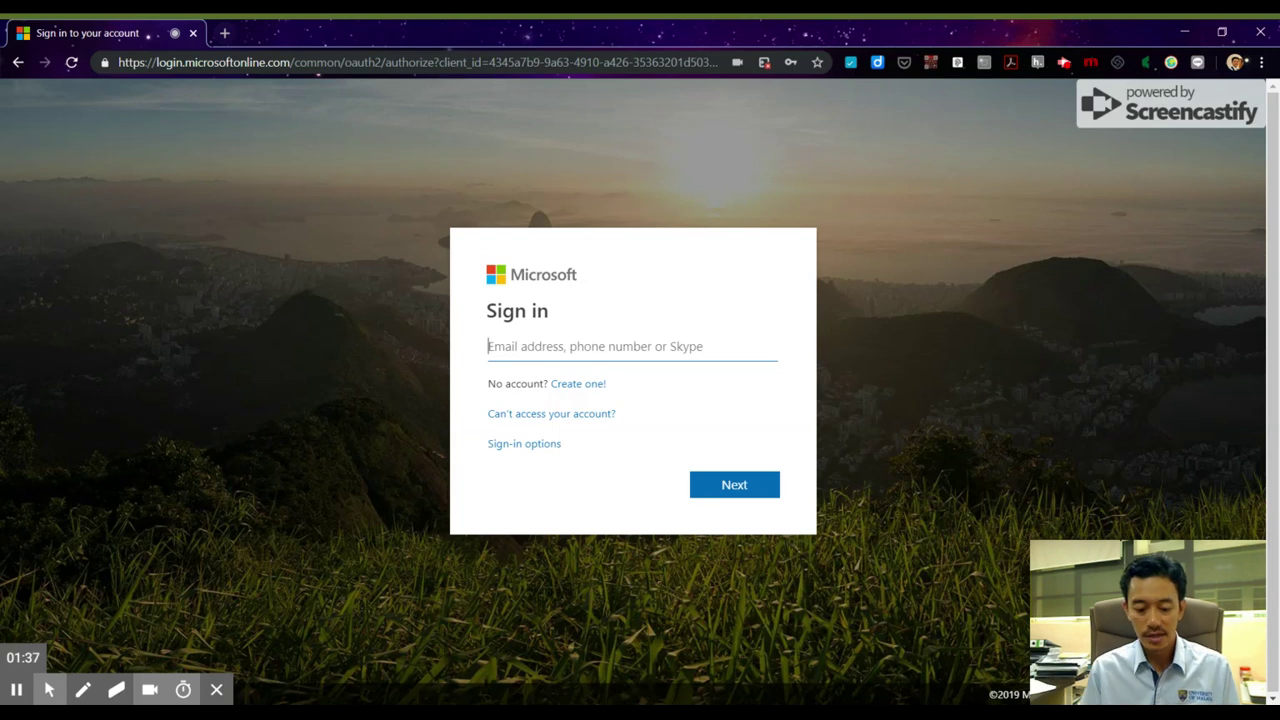
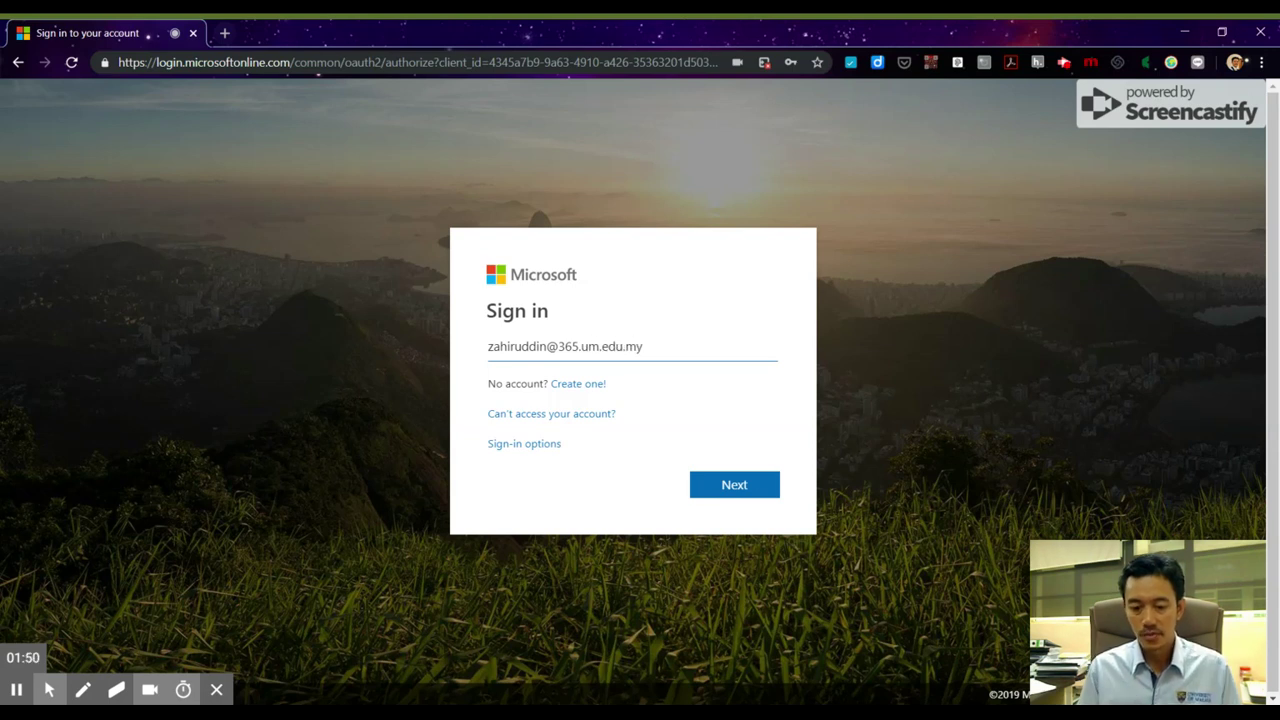
- Enter the full university account e-mail in the Sign in field, correcting a typo
left_click(691, 322)
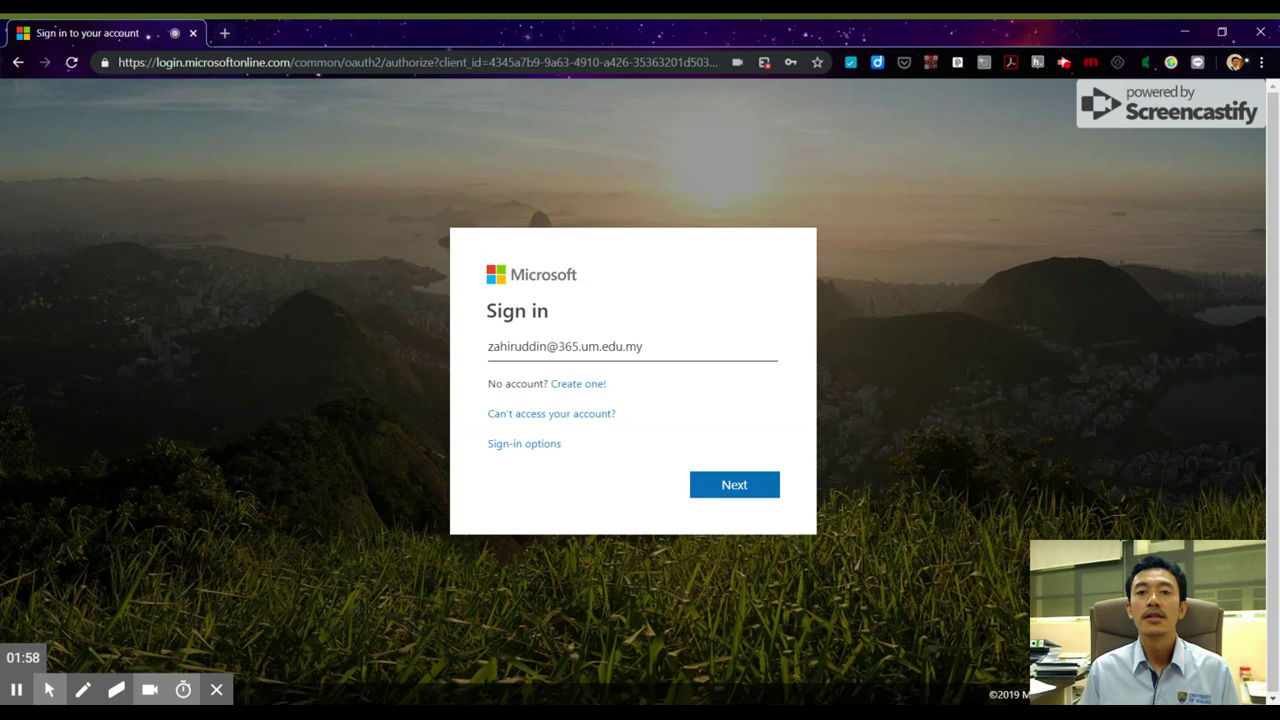
- Continue to the University of Malaya password page and sign in with the account password
left_click(740, 486)
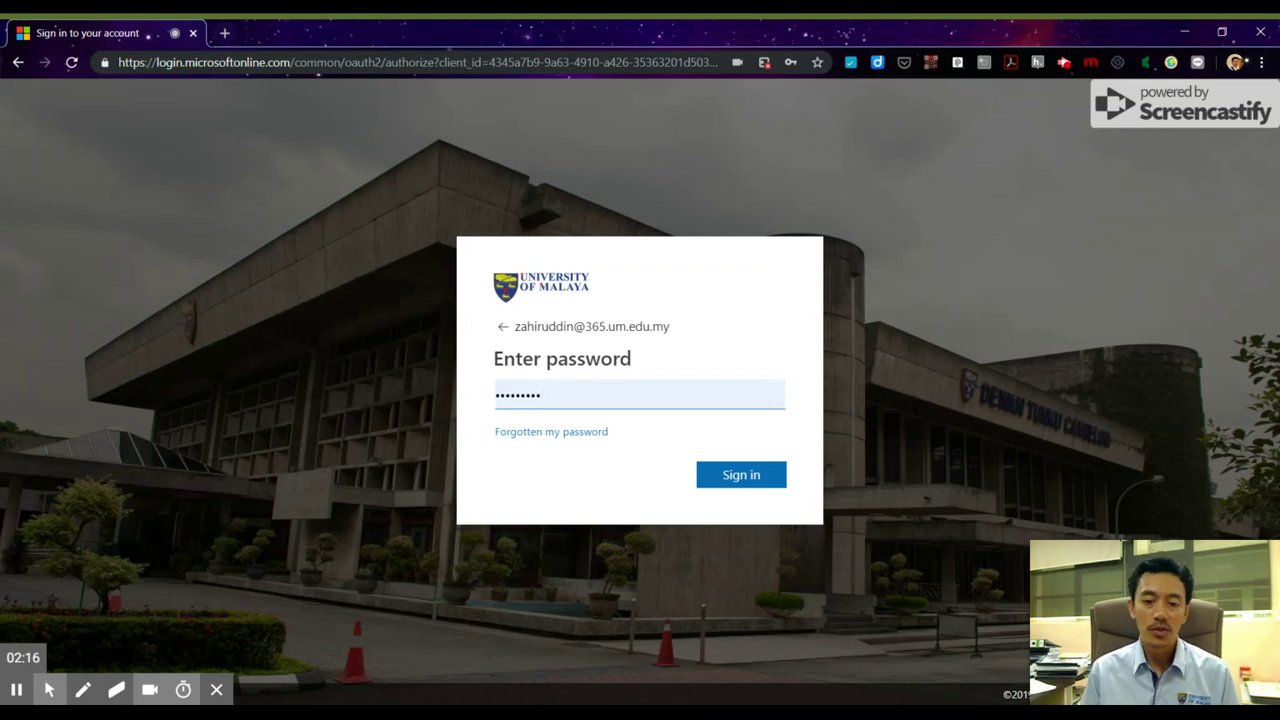
left_click(755, 488)
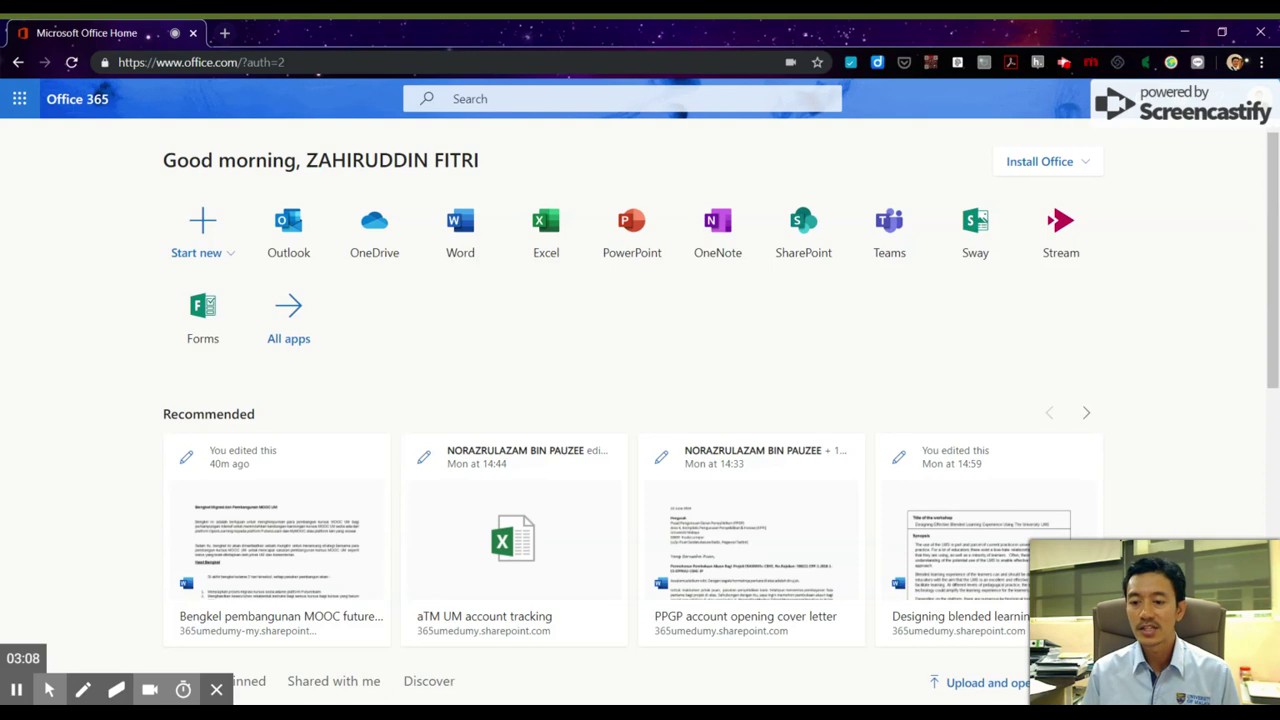
- Choose Office 365 apps under Install Office to start the Setup.exe download
left_click(1086, 166)
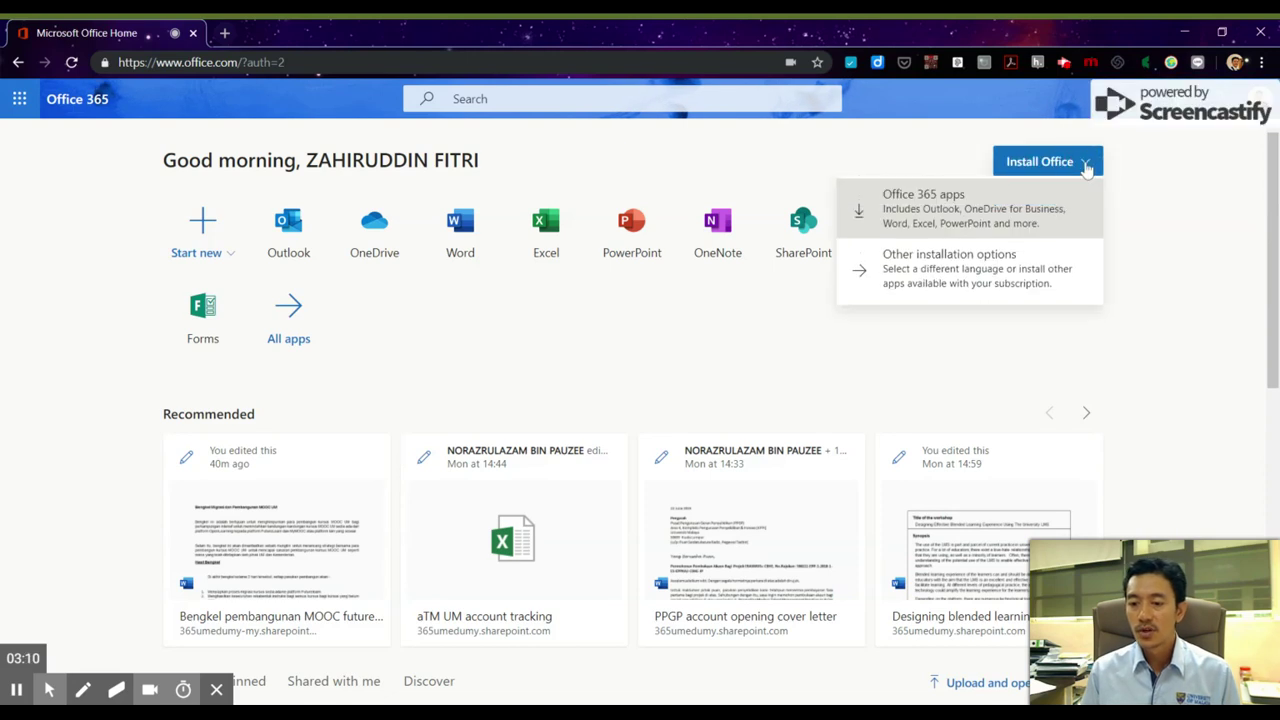
left_click(970, 218)
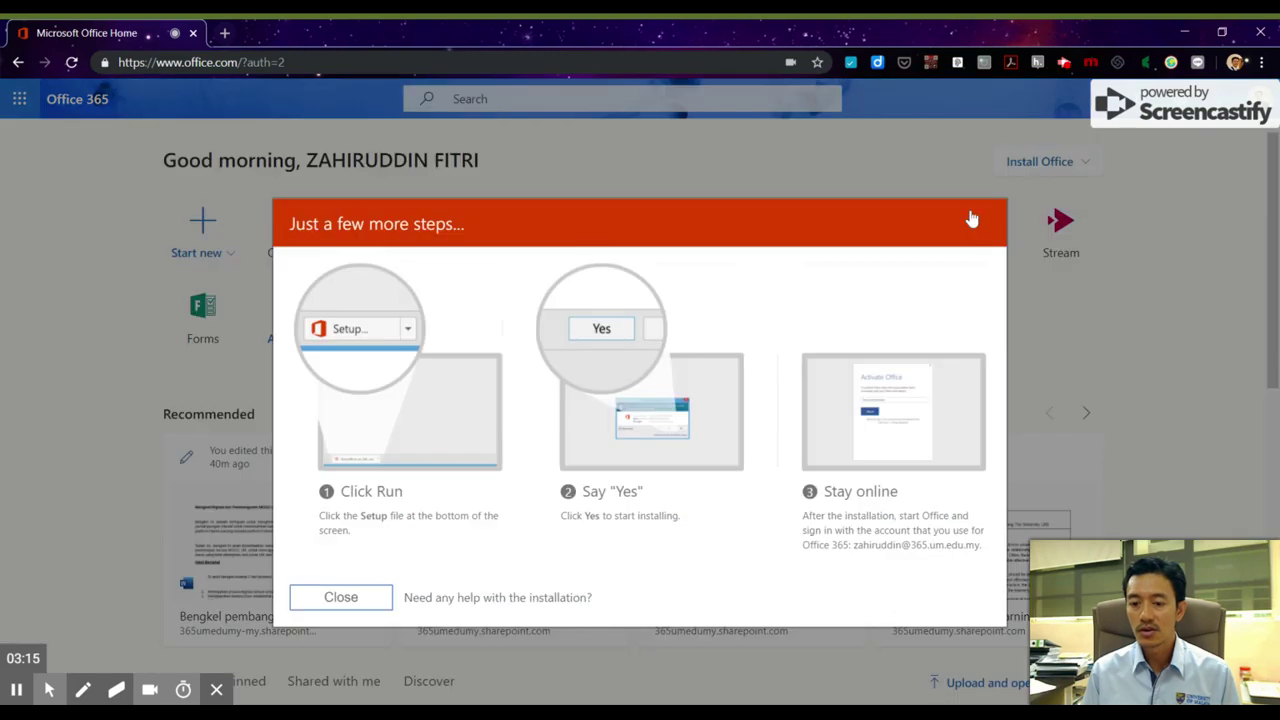